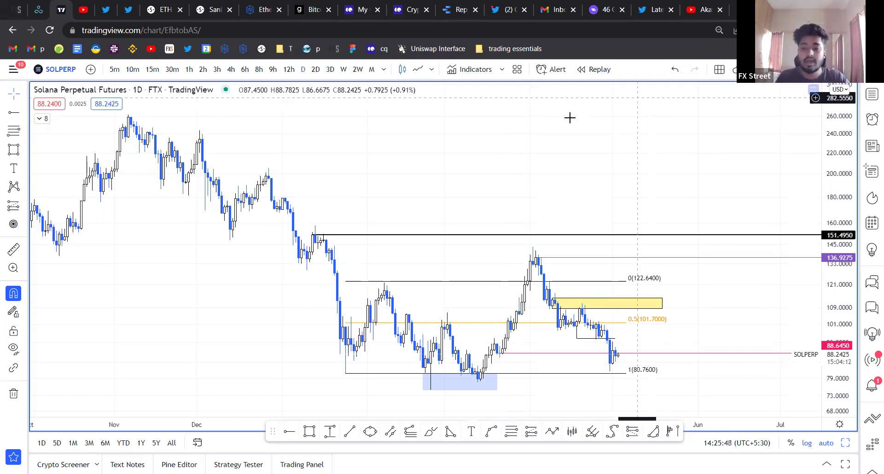
Switch to the FXStreet YouTube channel and look over its uploaded videos
{"action": "left_click_drag", "start_coordinate": [560, 133], "coordinate": [512, 176]}
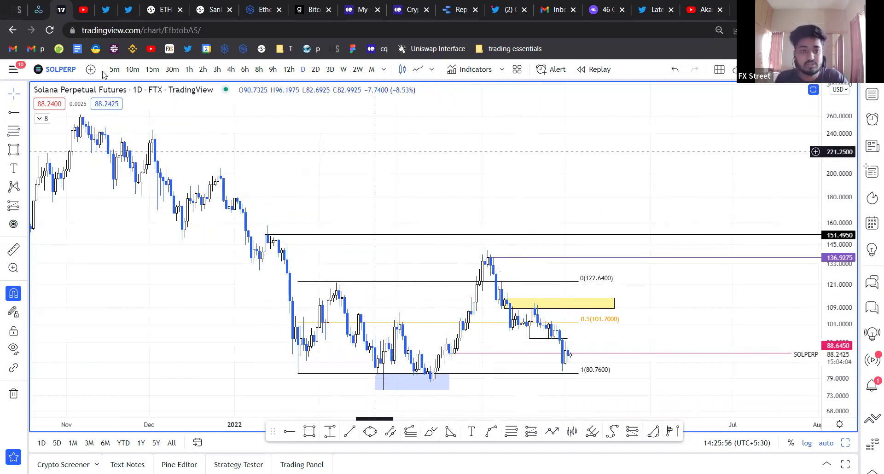
{"action": "key", "text": "ctrl+Tab"}
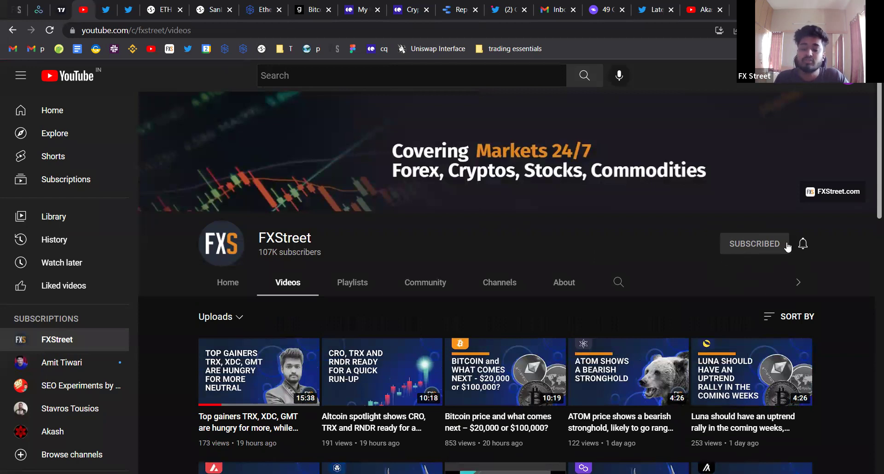
{"action": "scroll", "coordinate": [350, 300], "scroll_direction": "down", "scroll_amount": 3}
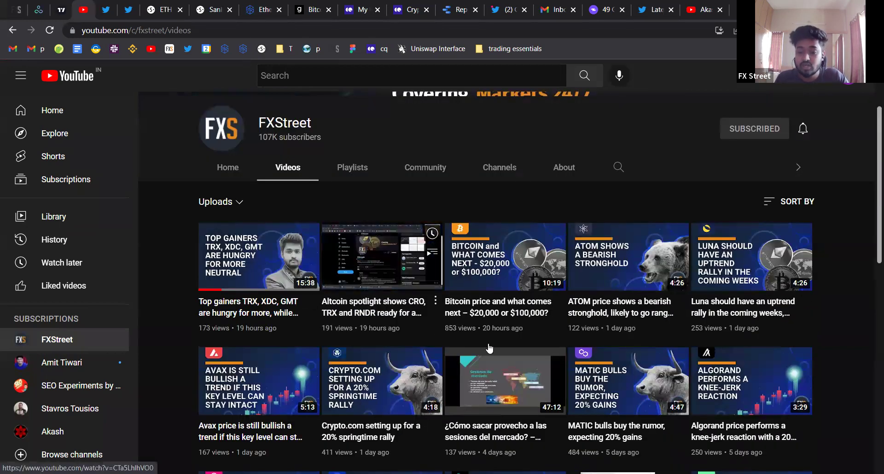
{"action": "scroll", "coordinate": [767, 270], "scroll_direction": "up", "scroll_amount": 3}
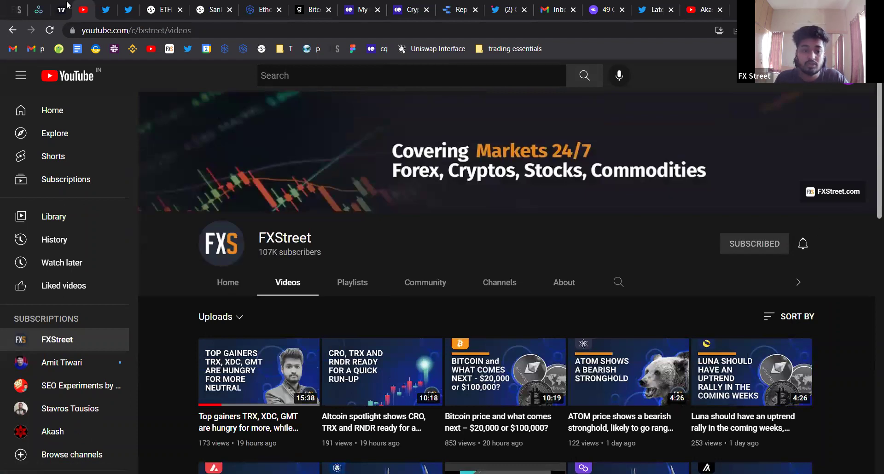
Open the FXScrypto Twitter profile and the other Twitter page beside it
{"action": "left_click", "coordinate": [106, 5]}
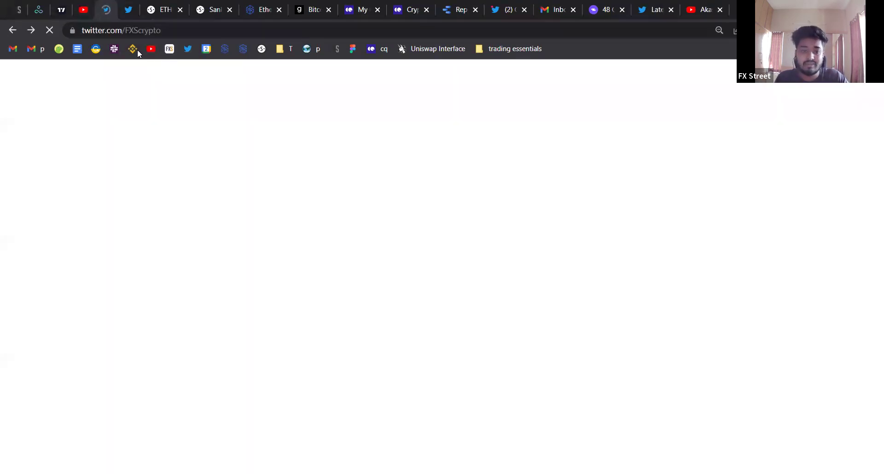
{"action": "double_click", "coordinate": [178, 32]}
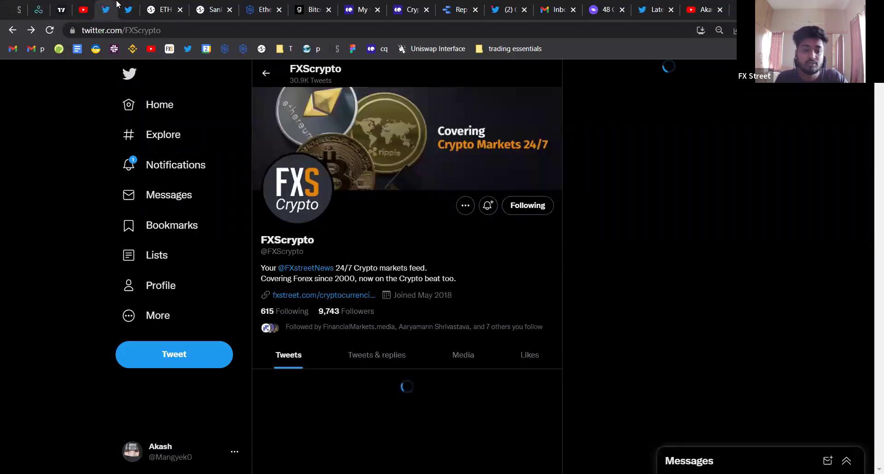
{"action": "left_click", "coordinate": [129, 9]}
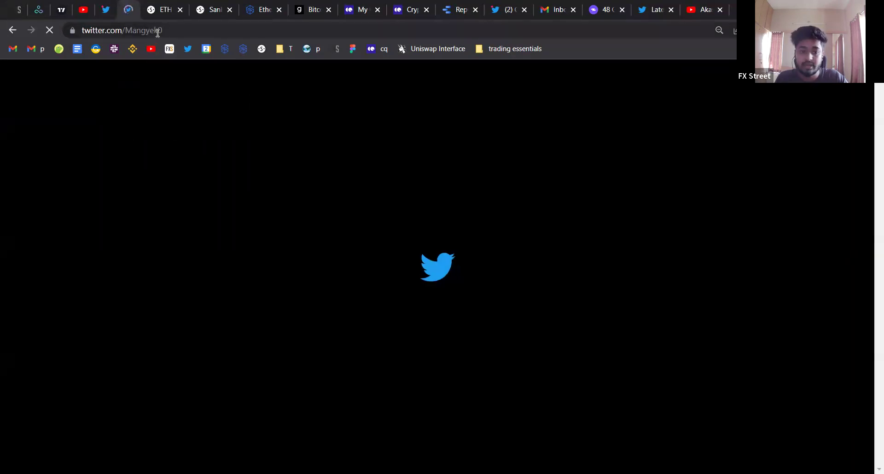
Return to the SOLPERP daily chart and examine the retracement range between 122.64 and 80.76
{"action": "left_click", "coordinate": [65, 5]}
{"action": "scroll", "coordinate": [568, 182], "scroll_direction": "up", "scroll_amount": 1}
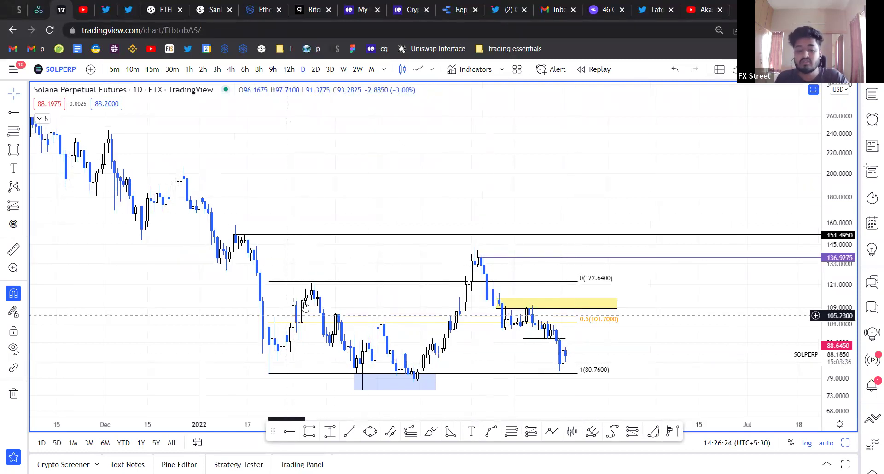
{"action": "left_click", "coordinate": [324, 283]}
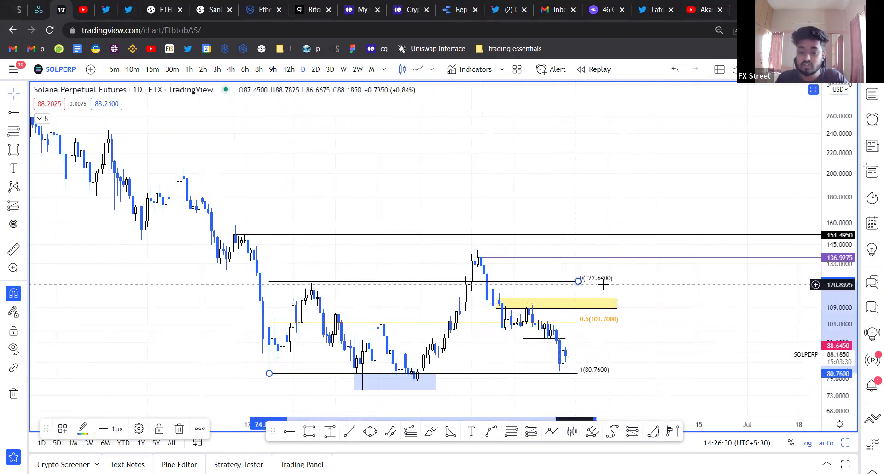
{"action": "left_click", "coordinate": [578, 194]}
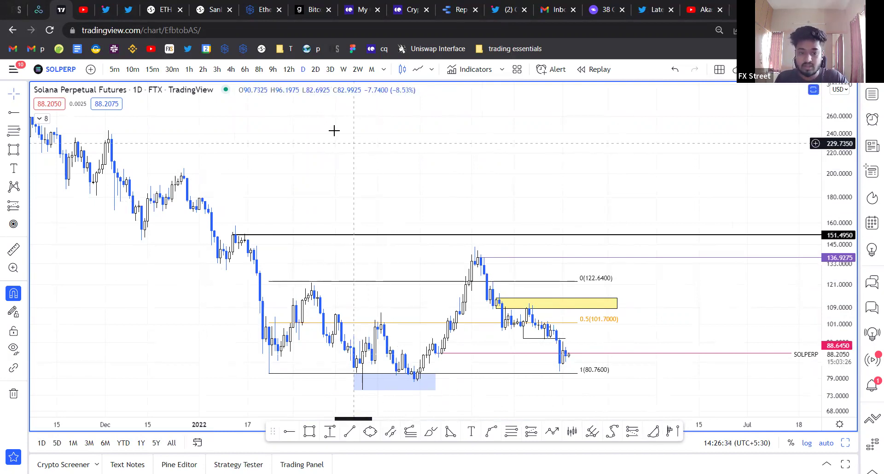
Draw a horizontal parallel channel with a dashed midline in the empty area above the candles, from about 221 to 174
{"action": "left_click_drag", "start_coordinate": [287, 139], "coordinate": [213, 167]}
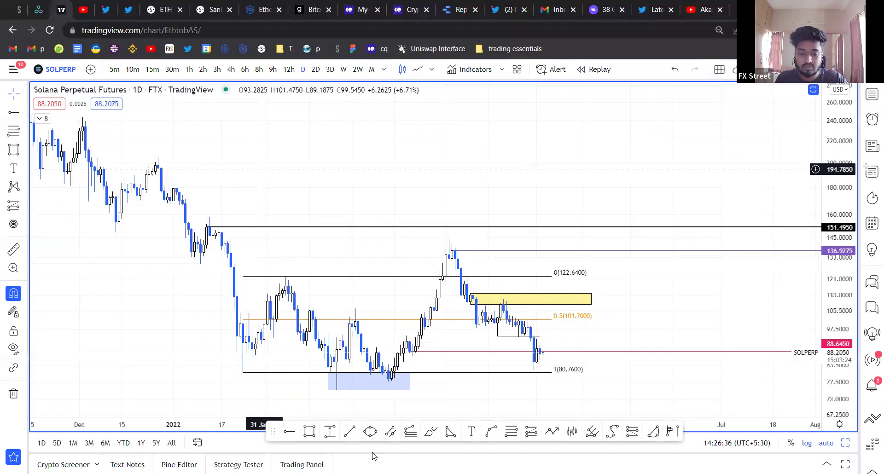
{"action": "left_click", "coordinate": [390, 432]}
{"action": "left_click", "coordinate": [280, 138]}
{"action": "left_click", "coordinate": [514, 138]}
{"action": "left_click", "coordinate": [513, 146]}
{"action": "left_click", "coordinate": [514, 193]}
{"action": "left_click", "coordinate": [547, 171]}
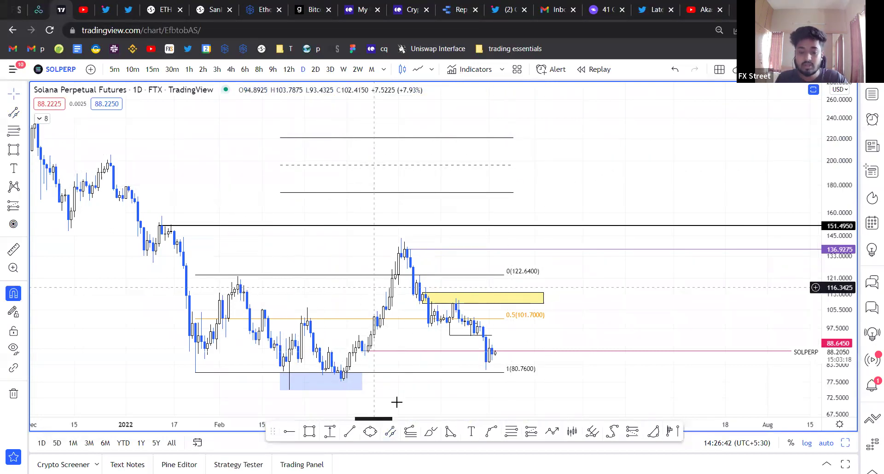
Brush a swing path over the channel that sweeps above its upper line, dips below its lower line and returns to the midline
{"action": "left_click", "coordinate": [431, 432]}
{"action": "mouse_move", "coordinate": [265, 129]}
{"action": "left_mouse_down"}
{"action": "mouse_move", "coordinate": [280, 168]}
{"action": "mouse_move", "coordinate": [335, 132]}
{"action": "mouse_move", "coordinate": [375, 147]}
{"action": "mouse_move", "coordinate": [386, 116]}
{"action": "mouse_move", "coordinate": [411, 155]}
{"action": "left_mouse_up"}
{"action": "mouse_move", "coordinate": [439, 195]}
{"action": "left_mouse_down"}
{"action": "mouse_move", "coordinate": [454, 191]}
{"action": "mouse_move", "coordinate": [476, 163]}
{"action": "mouse_move", "coordinate": [486, 171]}
{"action": "left_mouse_up"}
{"action": "key", "text": "Escape"}
Draw a second horizontal parallel channel beside the first sketch, from about 223.7 down to 170
{"action": "left_click_drag", "start_coordinate": [604, 162], "coordinate": [506, 162]}
{"action": "scroll", "coordinate": [505, 162], "scroll_direction": "down", "scroll_amount": 2}
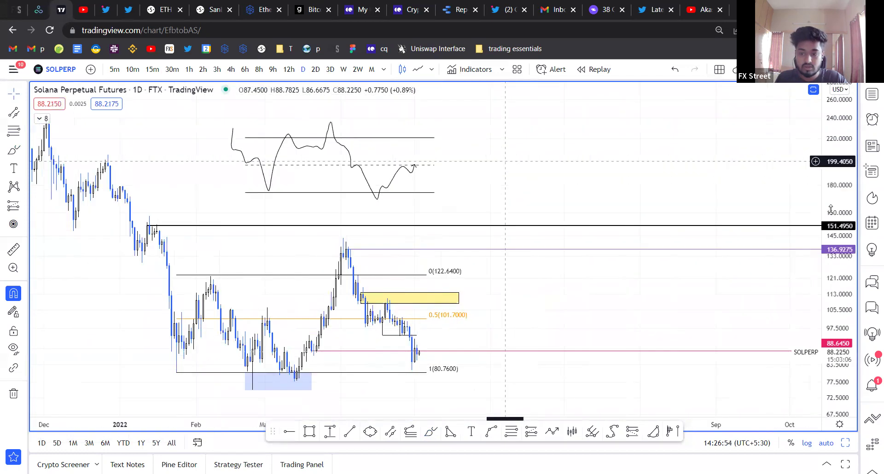
{"action": "left_click_drag", "start_coordinate": [851, 212], "coordinate": [851, 233]}
{"action": "left_click_drag", "start_coordinate": [498, 257], "coordinate": [443, 260]}
{"action": "left_click", "coordinate": [390, 432]}
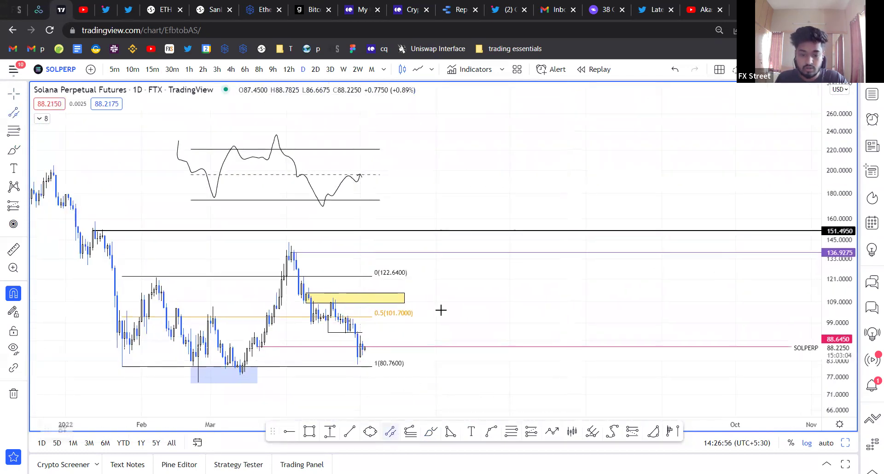
{"action": "left_click", "coordinate": [453, 147]}
{"action": "left_click", "coordinate": [669, 147]}
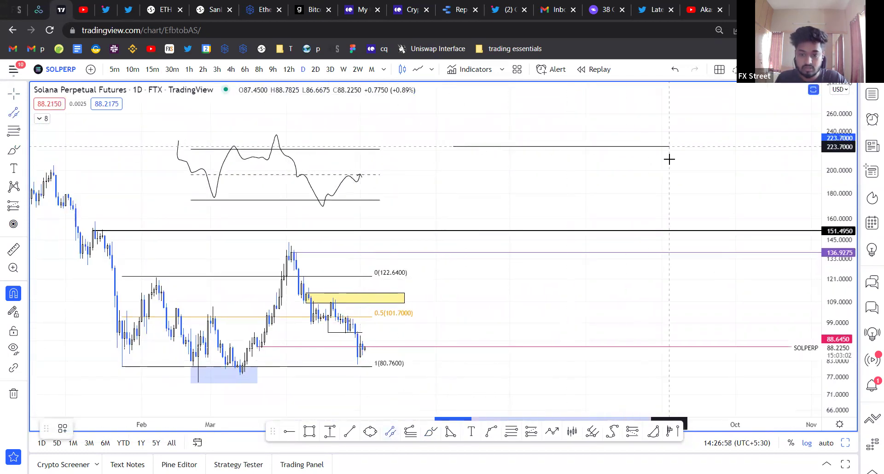
{"action": "left_click", "coordinate": [677, 206]}
Brush a path over the second channel that sweeps its lower line and breaks above it, then extend it with a rising arrow
{"action": "left_click", "coordinate": [431, 431]}
{"action": "mouse_move", "coordinate": [430, 121]}
{"action": "left_mouse_down"}
{"action": "mouse_move", "coordinate": [458, 164]}
{"action": "mouse_move", "coordinate": [479, 151]}
{"action": "mouse_move", "coordinate": [496, 196]}
{"action": "mouse_move", "coordinate": [528, 204]}
{"action": "mouse_move", "coordinate": [547, 169]}
{"action": "mouse_move", "coordinate": [566, 160]}
{"action": "mouse_move", "coordinate": [603, 214]}
{"action": "mouse_move", "coordinate": [613, 185]}
{"action": "mouse_move", "coordinate": [638, 188]}
{"action": "mouse_move", "coordinate": [653, 133]}
{"action": "mouse_move", "coordinate": [662, 158]}
{"action": "left_mouse_up"}
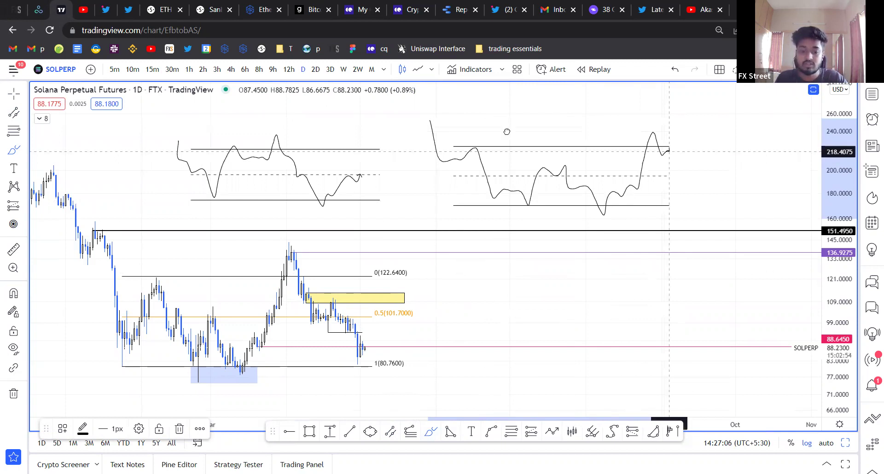
{"action": "left_click_drag", "start_coordinate": [507, 132], "coordinate": [417, 143]}
{"action": "left_click", "coordinate": [431, 430]}
{"action": "mouse_move", "coordinate": [579, 163]}
{"action": "left_mouse_down"}
{"action": "mouse_move", "coordinate": [625, 151]}
{"action": "mouse_move", "coordinate": [658, 111]}
{"action": "left_mouse_up"}
Brush a falling continuation of the first channel's path from its midline down to the 151.495 line
{"action": "mouse_move", "coordinate": [269, 189]}
{"action": "left_mouse_down"}
{"action": "mouse_move", "coordinate": [340, 217]}
{"action": "mouse_move", "coordinate": [356, 242]}
{"action": "left_mouse_up"}
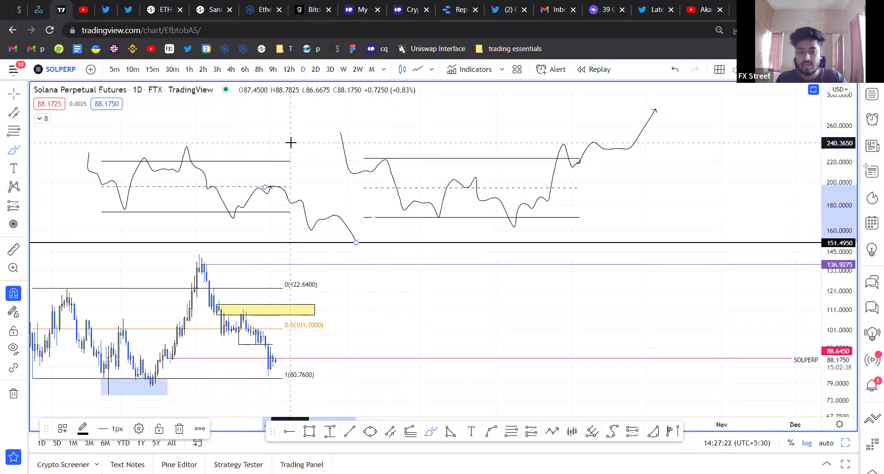
{"action": "scroll", "coordinate": [277, 145], "scroll_direction": "left", "scroll_amount": 5}
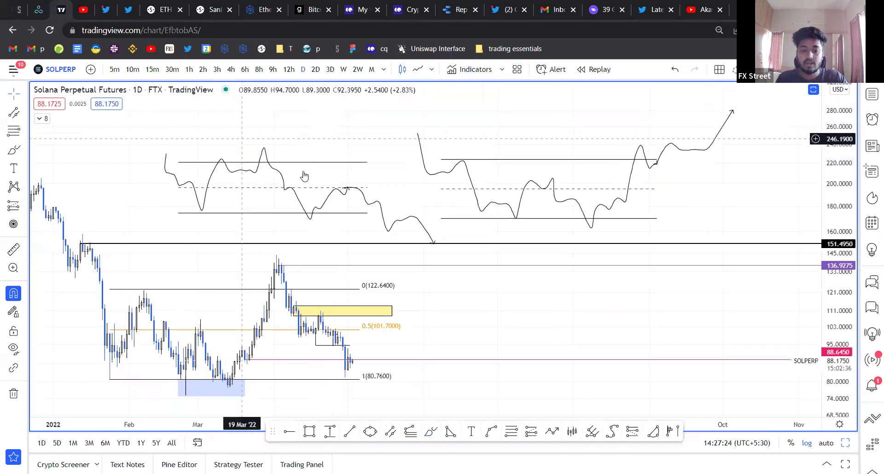
{"action": "scroll", "coordinate": [271, 139], "scroll_direction": "left", "scroll_amount": 1}
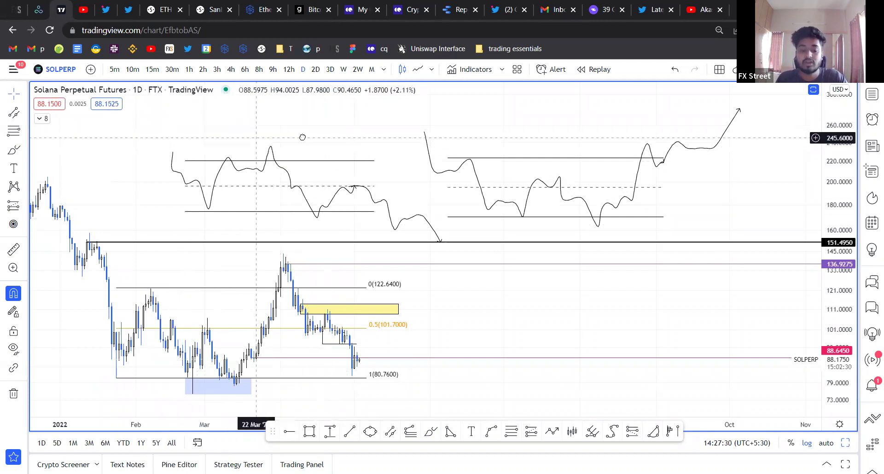
{"action": "scroll", "coordinate": [302, 138], "scroll_direction": "left", "scroll_amount": 3}
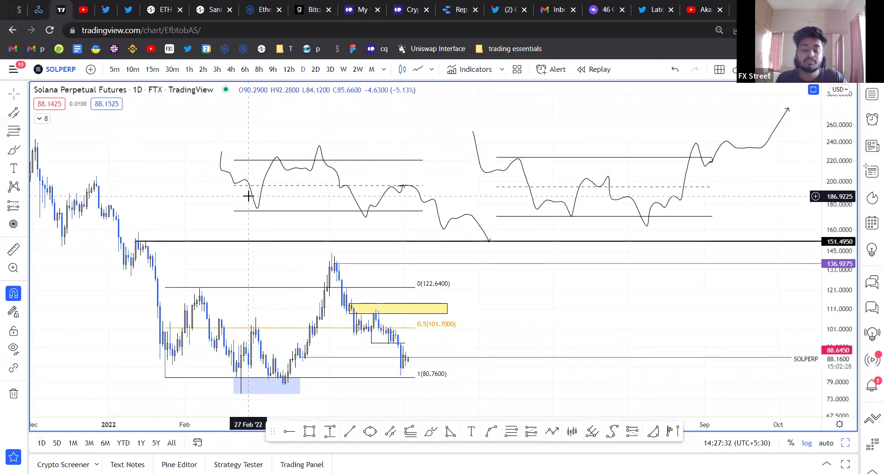
Switch to the BTCPERP hourly chart and examine the green projected path through the MH, WO and ML levels
{"action": "left_click", "coordinate": [685, 324], "text": "alt"}
{"action": "left_click", "coordinate": [669, 319], "text": "alt"}
{"action": "scroll", "coordinate": [608, 182], "scroll_direction": "down", "scroll_amount": 2}
{"action": "left_click_drag", "start_coordinate": [608, 182], "coordinate": [581, 185]}
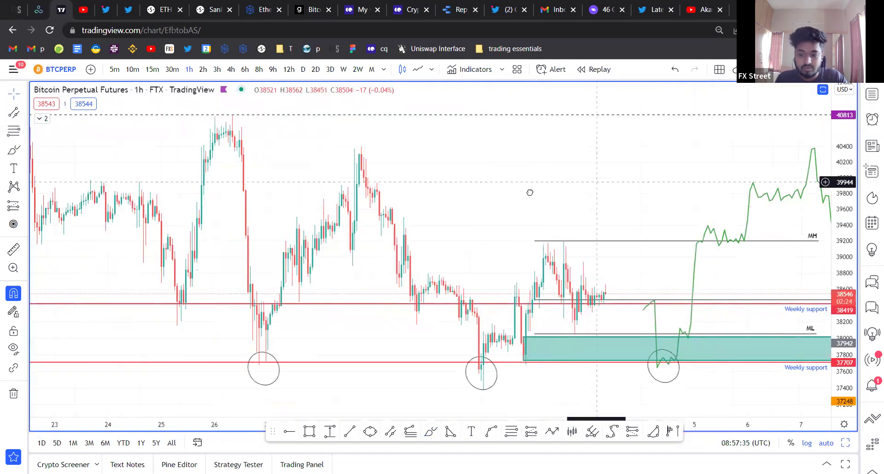
{"action": "scroll", "coordinate": [581, 185], "scroll_direction": "right", "scroll_amount": 5}
{"action": "left_click", "coordinate": [443, 300]}
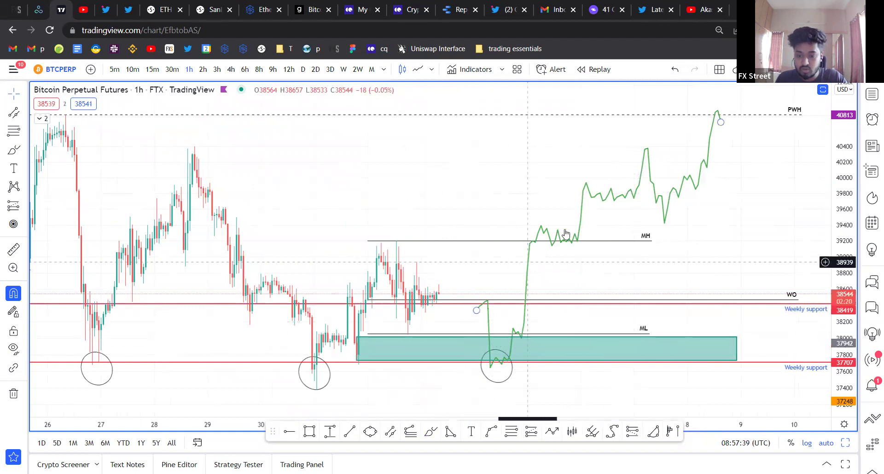
{"action": "left_click", "coordinate": [523, 231]}
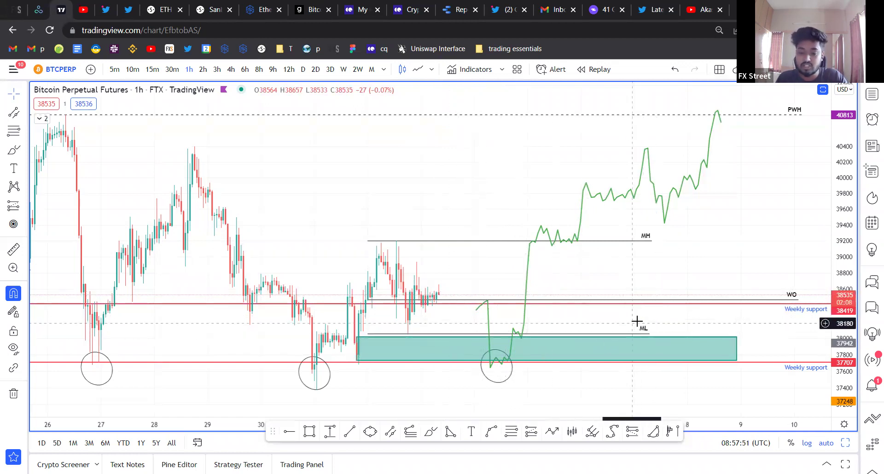
Examine the circled swing lows around the lower weekly support on the BTCPERP chart
{"action": "left_click_drag", "start_coordinate": [458, 185], "coordinate": [476, 294]}
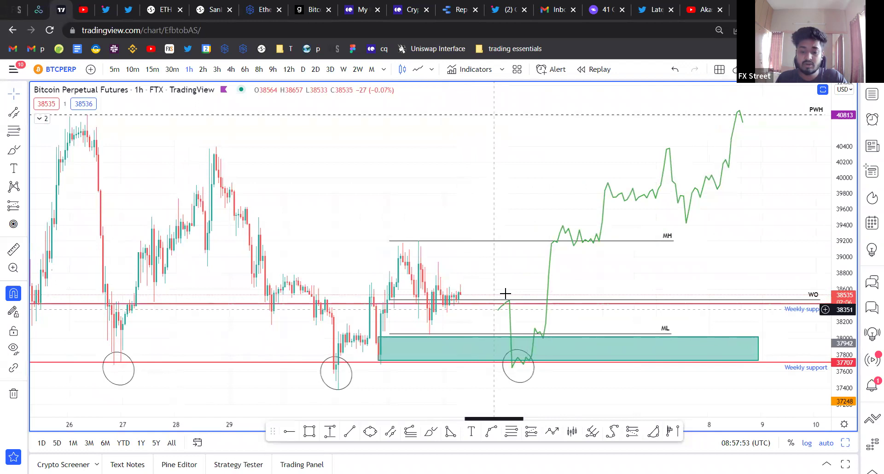
{"action": "scroll", "coordinate": [505, 294], "scroll_direction": "down", "scroll_amount": 1}
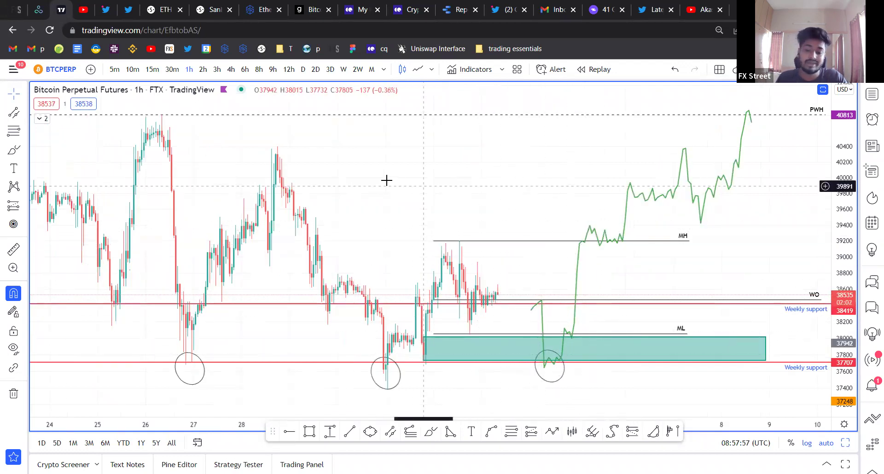
{"action": "scroll", "coordinate": [436, 185], "scroll_direction": "left", "scroll_amount": 2}
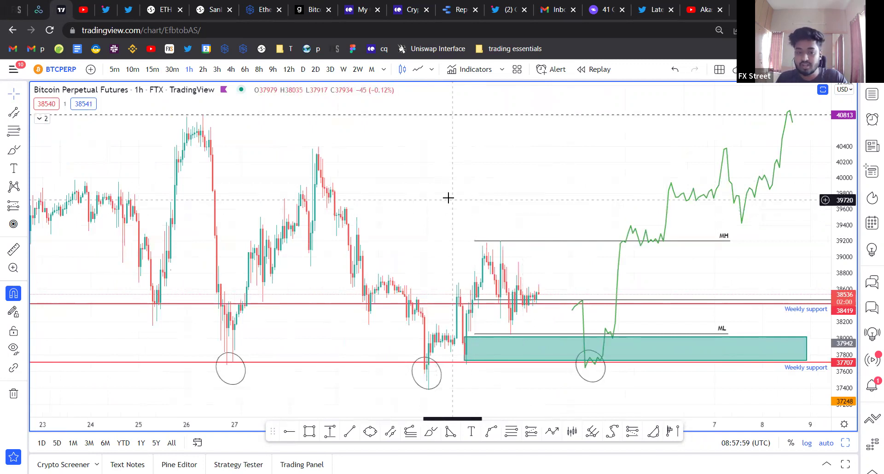
{"action": "left_click", "coordinate": [186, 337], "text": "alt"}
{"action": "left_click", "coordinate": [206, 351], "text": "alt"}
{"action": "left_click", "coordinate": [365, 355], "text": "alt"}
{"action": "left_click", "coordinate": [367, 355], "text": "alt"}
Return to the SOLPERP daily chart and measure the rally from the low under the range to the swing high above it
{"action": "scroll", "coordinate": [712, 302], "scroll_direction": "up", "scroll_amount": 1}
{"action": "left_click_drag", "start_coordinate": [715, 302], "coordinate": [612, 313]}
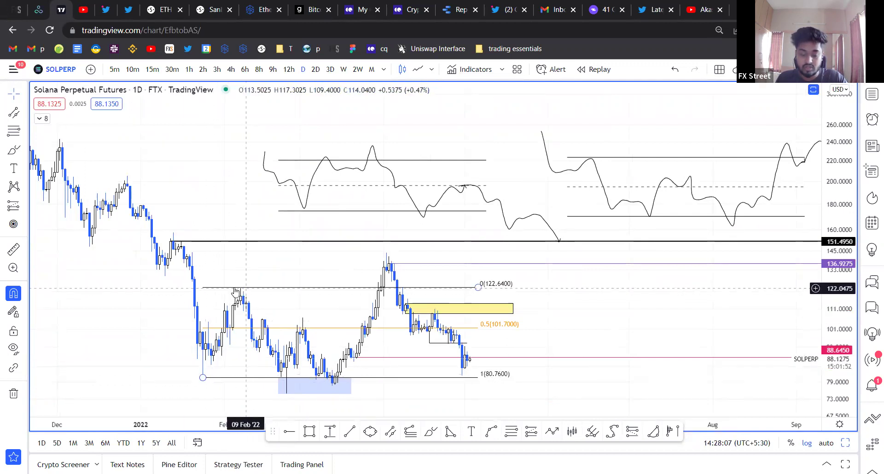
{"action": "left_click", "coordinate": [289, 378]}
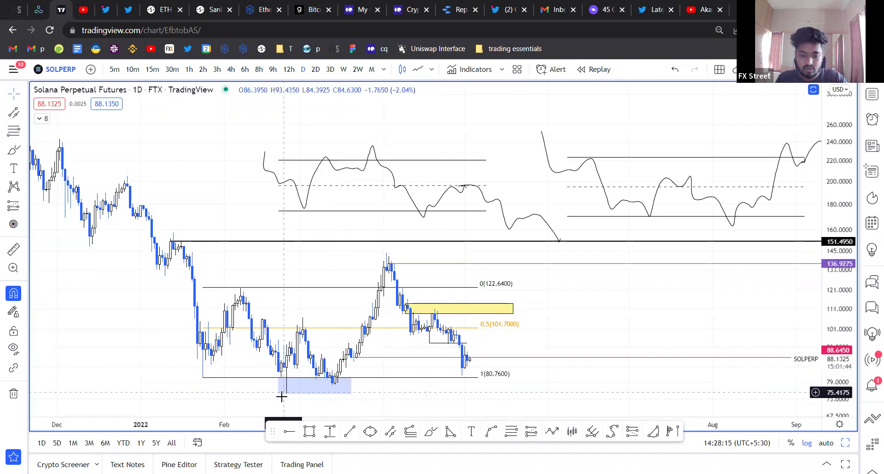
{"action": "left_click_drag", "start_coordinate": [286, 395], "coordinate": [386, 253]}
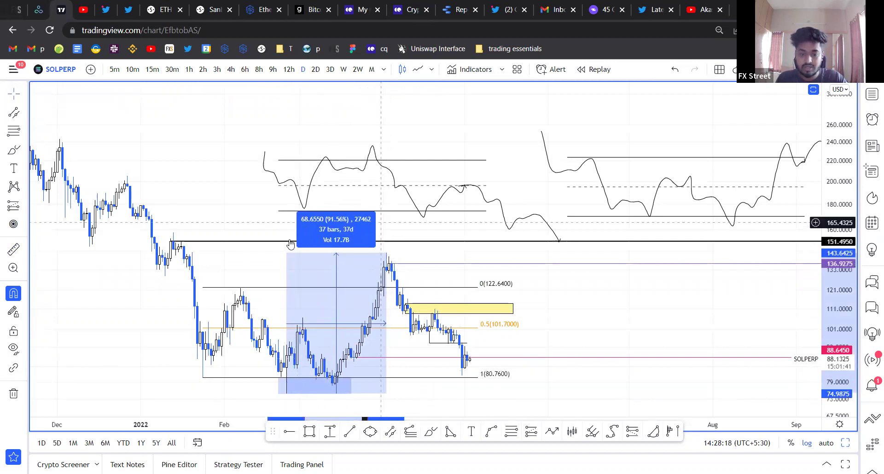
{"action": "left_click", "coordinate": [396, 266]}
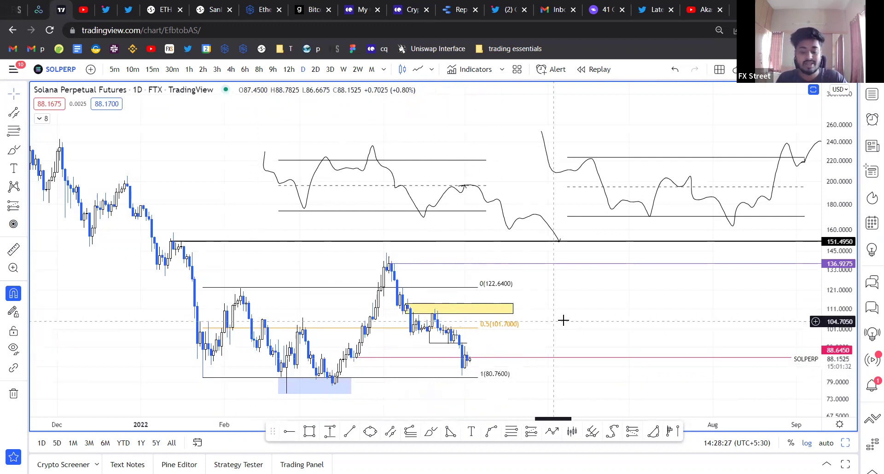
Extend the short horizontal line at 94.64 under the recent consolidation past the latest candles
{"action": "scroll", "coordinate": [529, 318], "scroll_direction": "up", "scroll_amount": 2}
{"action": "scroll", "coordinate": [576, 318], "scroll_direction": "down", "scroll_amount": 2}
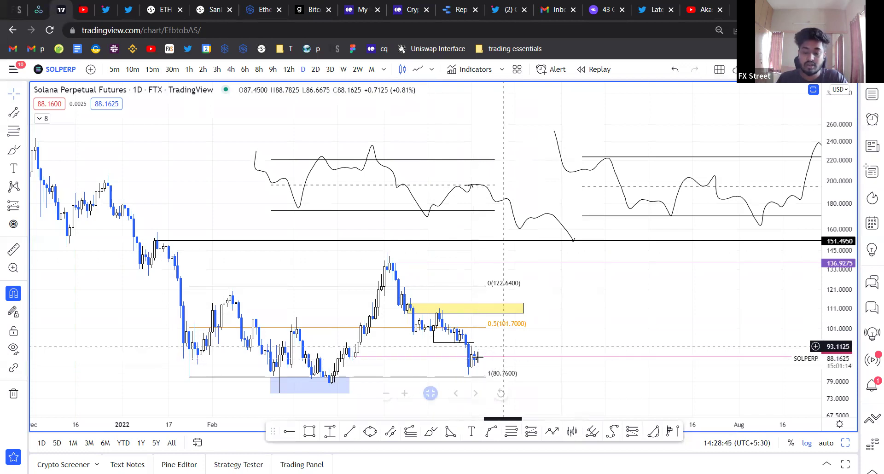
{"action": "scroll", "coordinate": [477, 342], "scroll_direction": "up", "scroll_amount": 2}
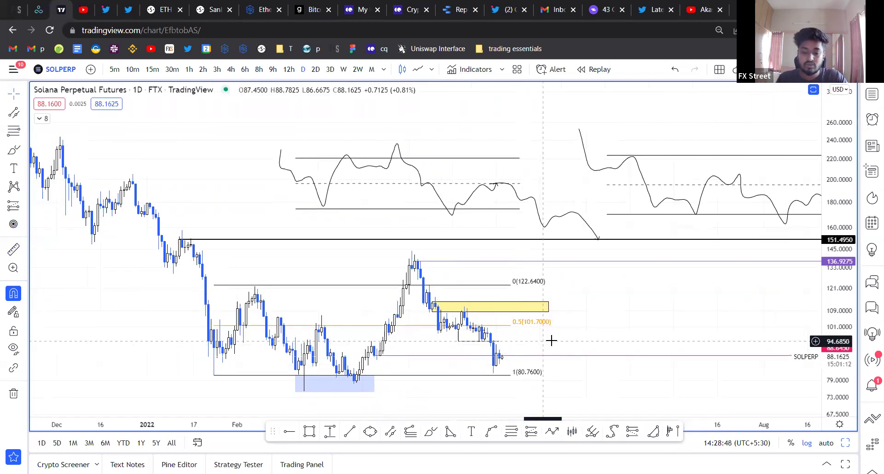
{"action": "left_click", "coordinate": [497, 341]}
{"action": "left_click", "coordinate": [542, 332]}
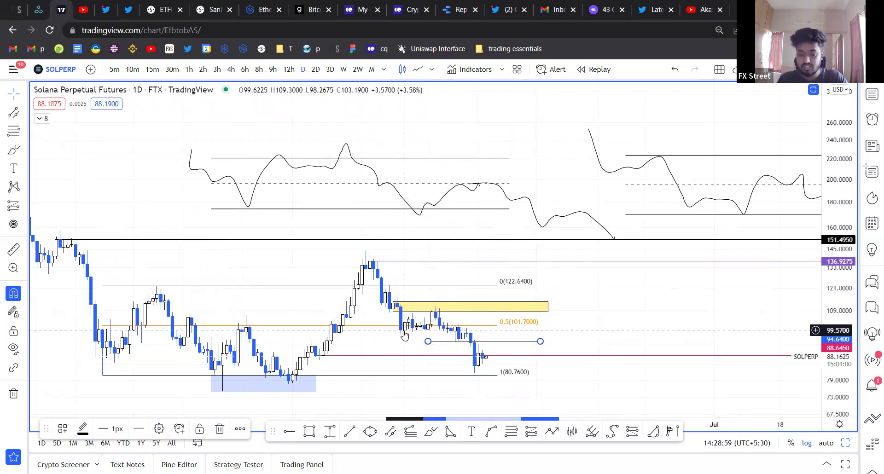
Move the floating drawing toolbar below the chart and select the yellow zone rectangle
{"action": "left_click", "coordinate": [306, 415]}
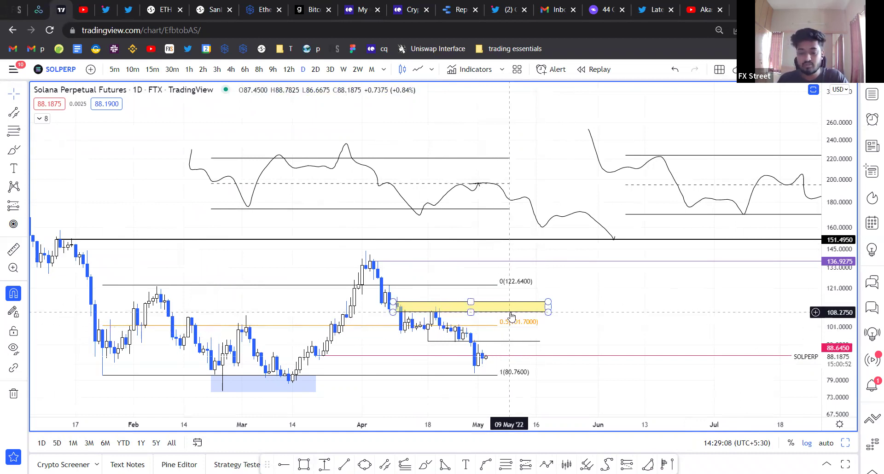
{"action": "left_click", "coordinate": [424, 308]}
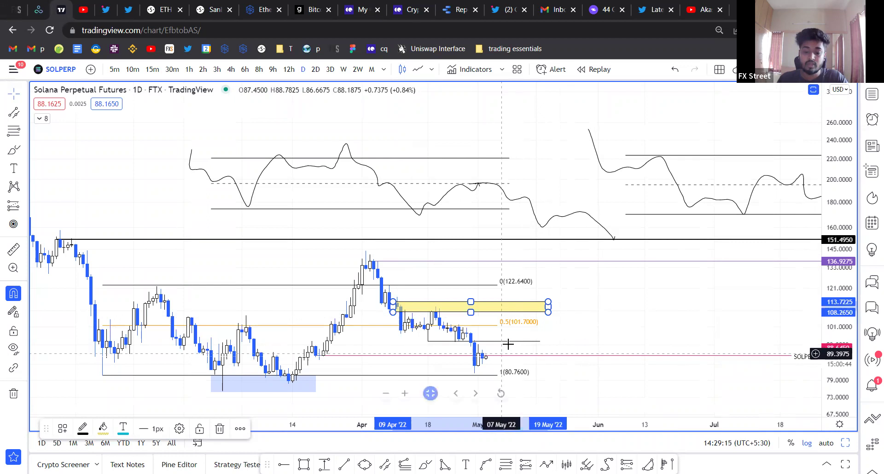
Measure the potential price move from the latest daily candle up to the lower edge of the yellow zone
{"action": "left_click", "coordinate": [488, 359]}
{"action": "left_click", "coordinate": [489, 355], "text": "shift"}
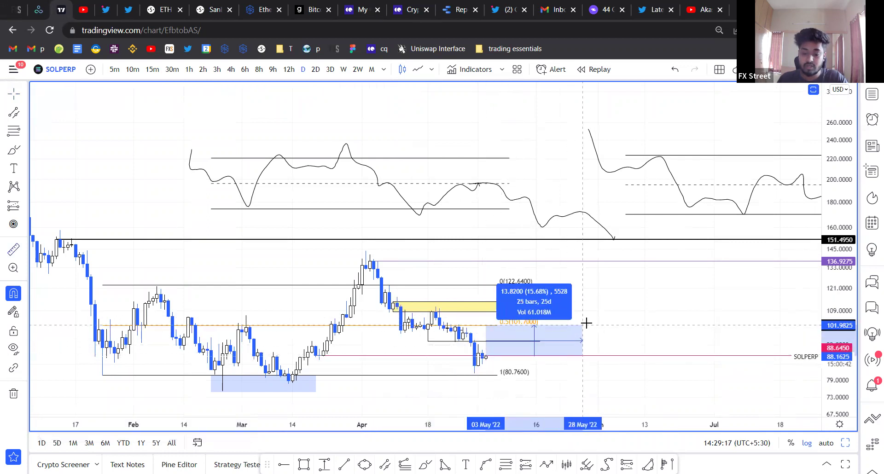
{"action": "left_click", "coordinate": [601, 312]}
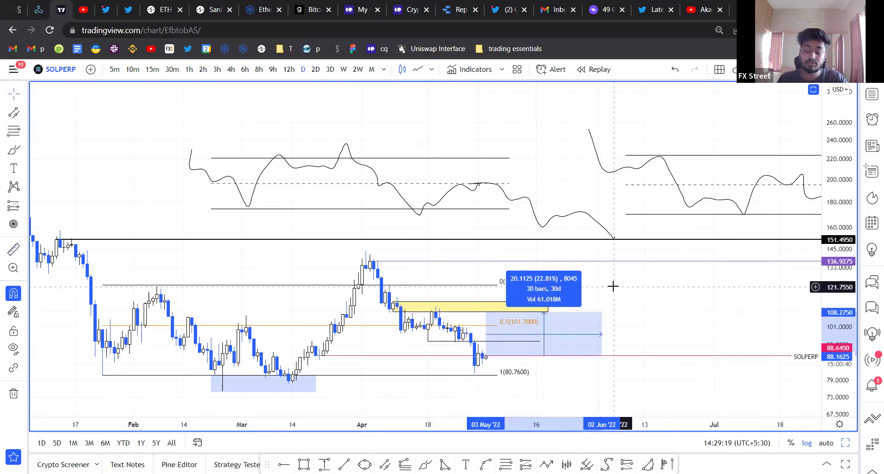
{"action": "left_click", "coordinate": [623, 293]}
Brush a projected price path from the latest candle, dipping below the 80.76 range low, recovering sideways, and curving up to the yellow zone's height
{"action": "left_click_drag", "start_coordinate": [621, 290], "coordinate": [682, 279]}
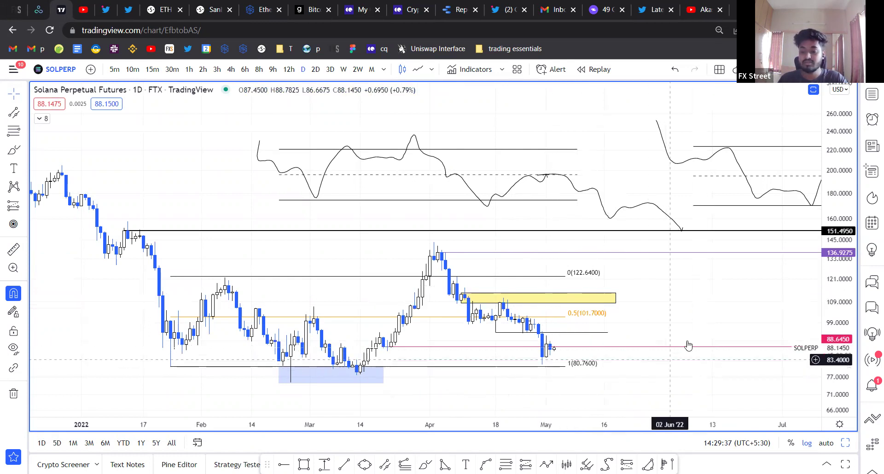
{"action": "left_click", "coordinate": [550, 367]}
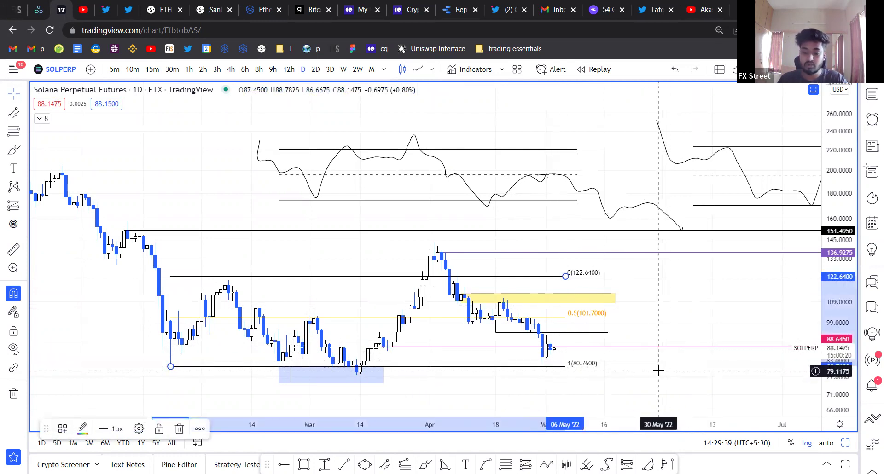
{"action": "scroll", "coordinate": [689, 370], "scroll_direction": "down", "scroll_amount": 2}
{"action": "left_click", "coordinate": [426, 465]}
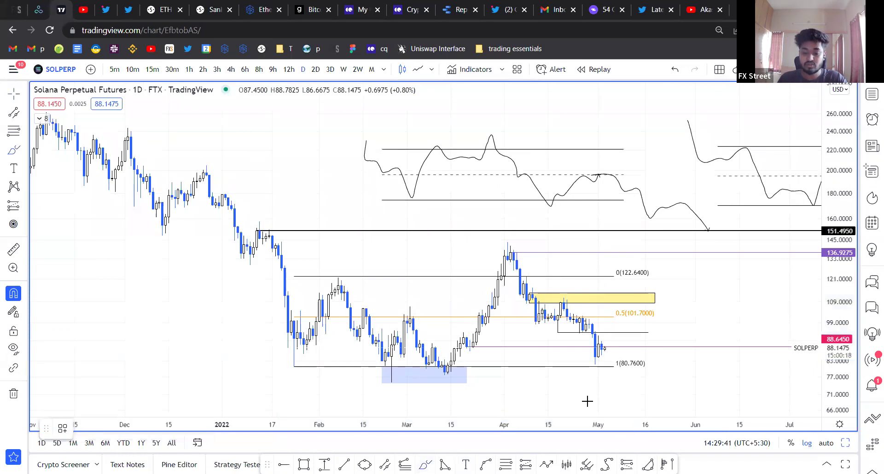
{"action": "mouse_move", "coordinate": [604, 340]}
{"action": "left_mouse_down"}
{"action": "mouse_move", "coordinate": [654, 378]}
{"action": "mouse_move", "coordinate": [664, 358]}
{"action": "left_mouse_up"}
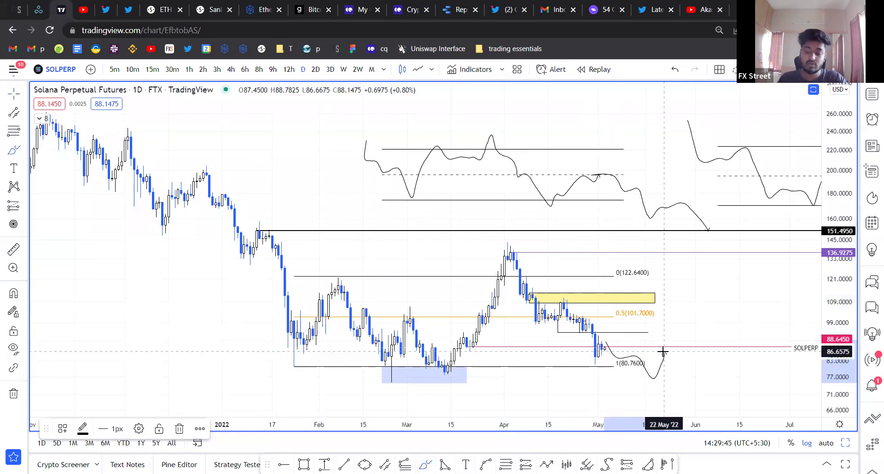
{"action": "mouse_move", "coordinate": [668, 351]}
{"action": "left_mouse_down"}
{"action": "mouse_move", "coordinate": [678, 364]}
{"action": "mouse_move", "coordinate": [721, 352]}
{"action": "left_mouse_up"}
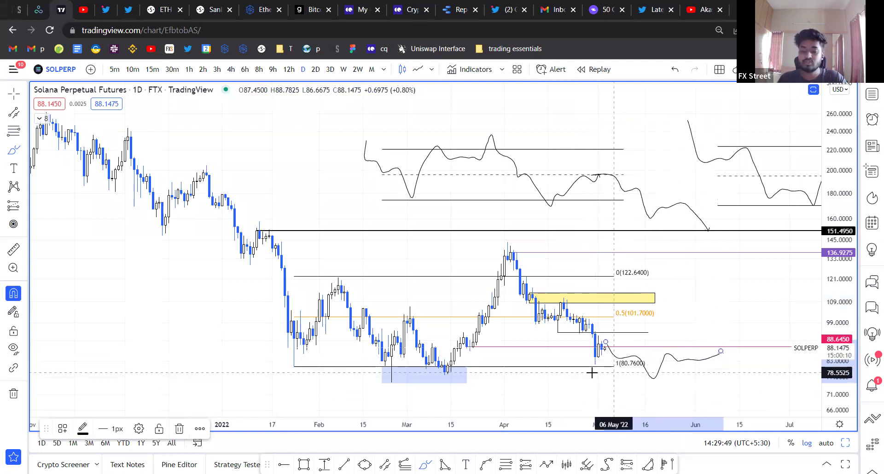
{"action": "mouse_move", "coordinate": [695, 364]}
{"action": "left_mouse_down"}
{"action": "mouse_move", "coordinate": [721, 357]}
{"action": "mouse_move", "coordinate": [746, 299]}
{"action": "left_mouse_up"}
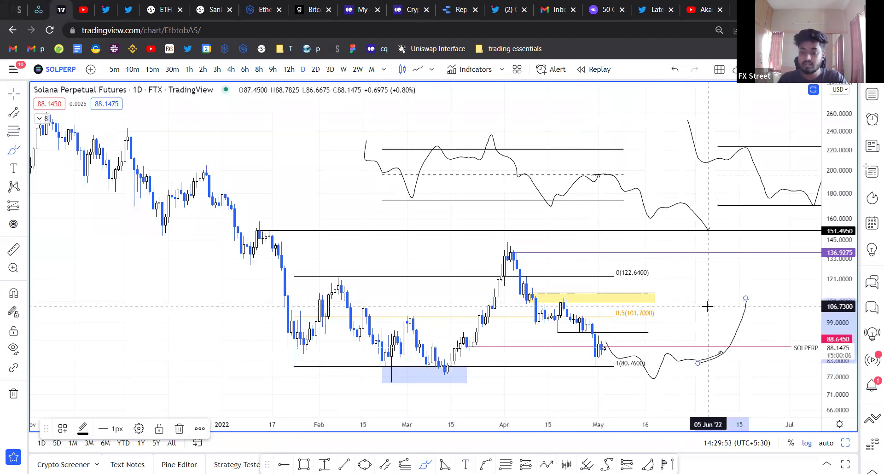
Examine the 80.76 range low and the 57.63 support line beneath it over a wider date and price range
{"action": "scroll", "coordinate": [694, 302], "scroll_direction": "down", "scroll_amount": 3}
{"action": "left_click_drag", "start_coordinate": [843, 248], "coordinate": [830, 314]}
{"action": "left_click_drag", "start_coordinate": [622, 360], "coordinate": [619, 334]}
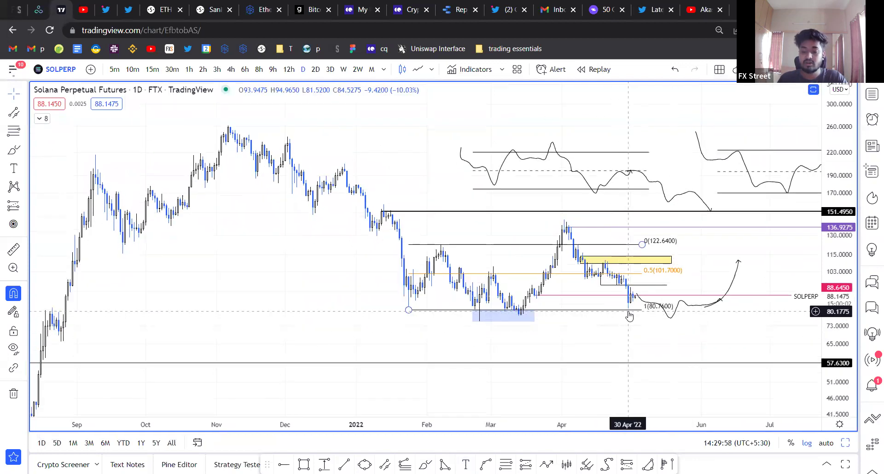
{"action": "left_click", "coordinate": [583, 311]}
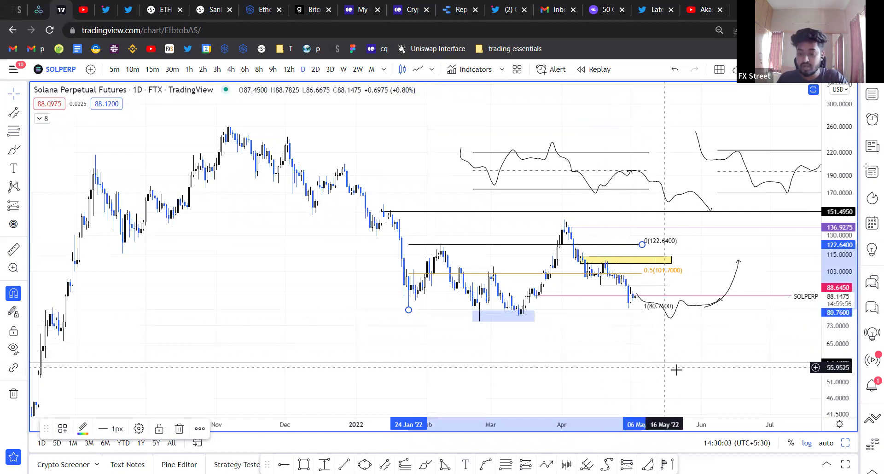
{"action": "left_click", "coordinate": [552, 342]}
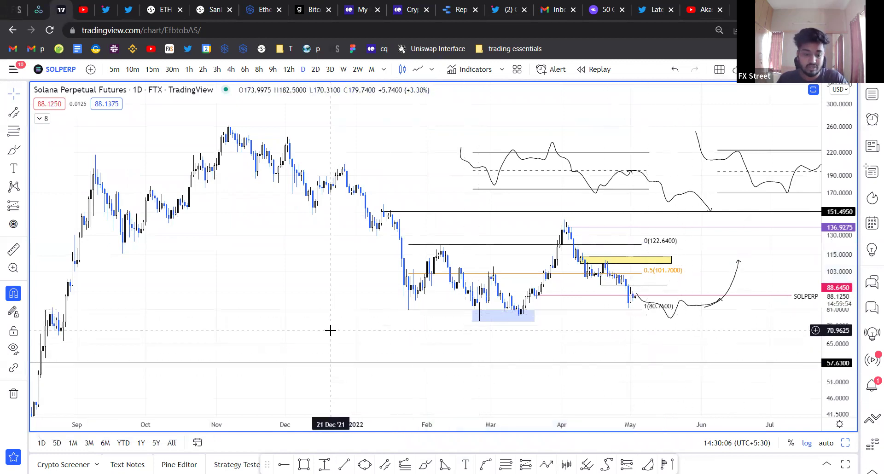